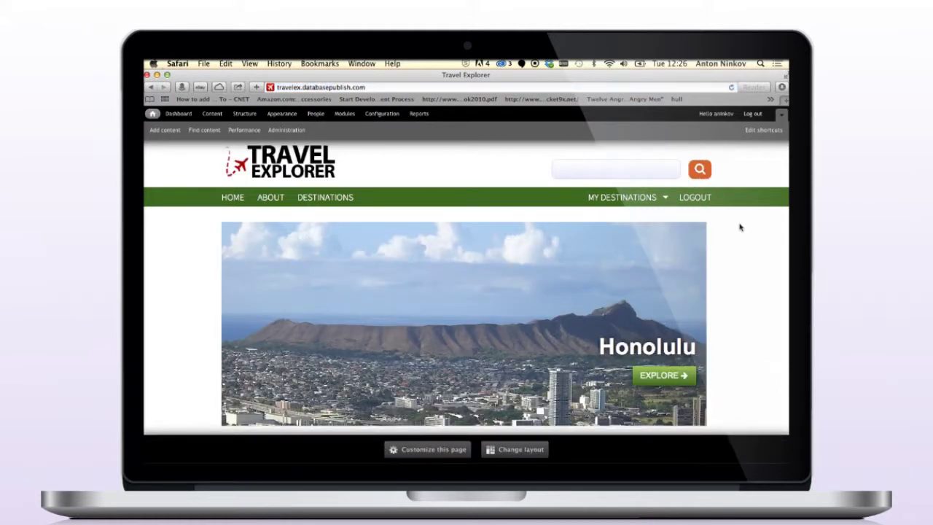
Step: Open the Honolulu city page from the Destinations list, then switch to the EM Share asset library
left_click(334, 194)
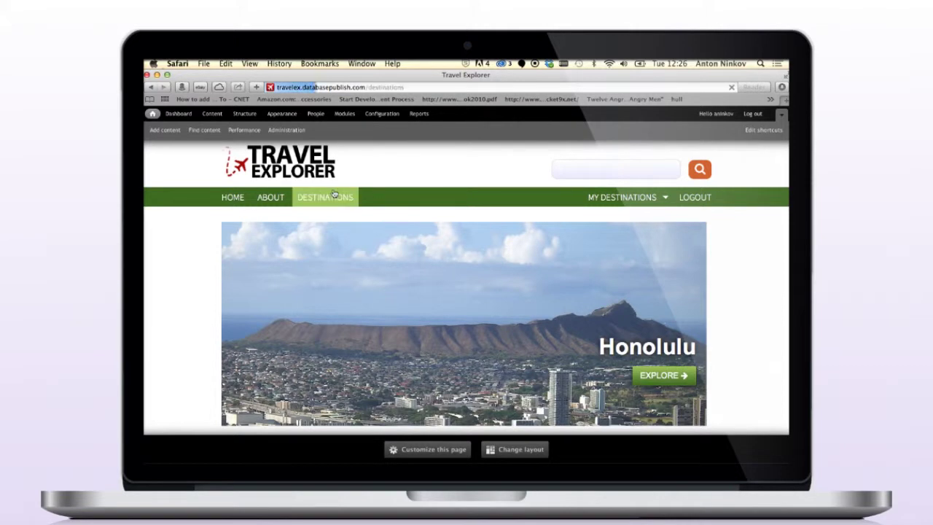
scroll(334, 192, "down", 8)
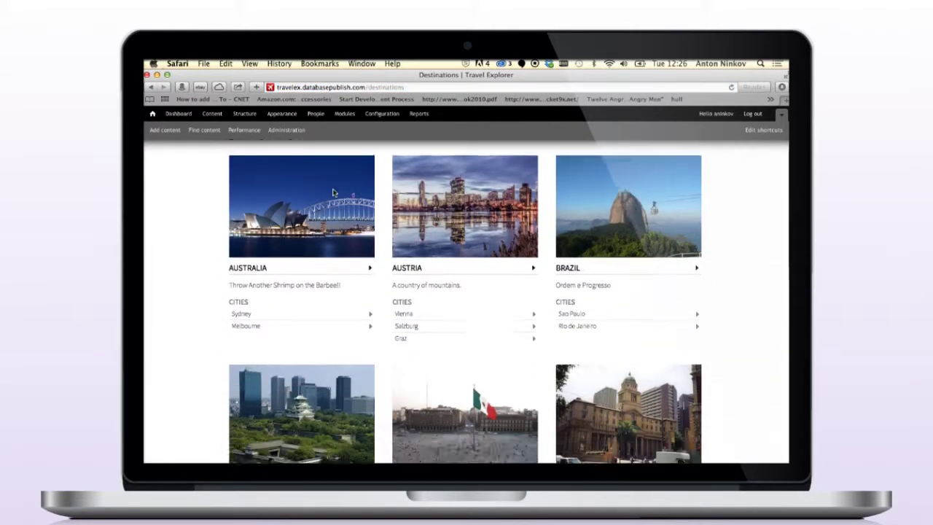
scroll(334, 193, "down", 5)
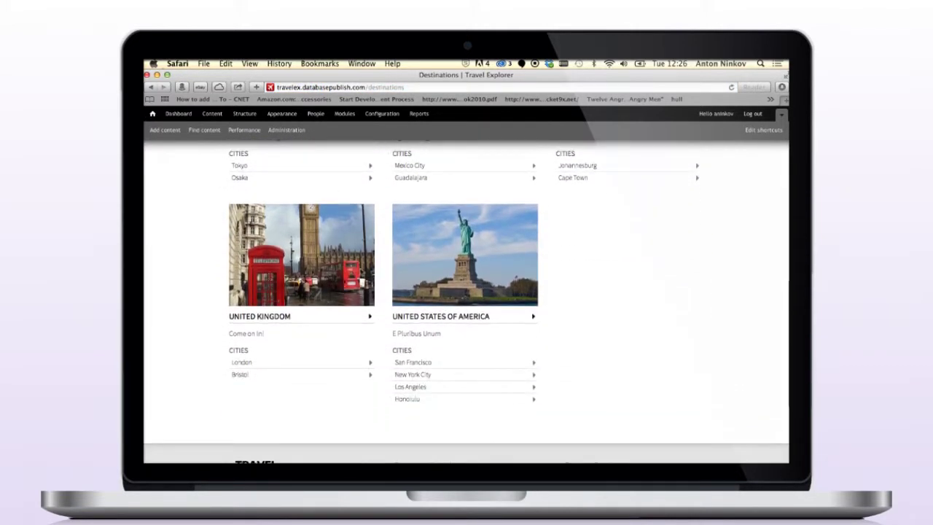
left_click(407, 400)
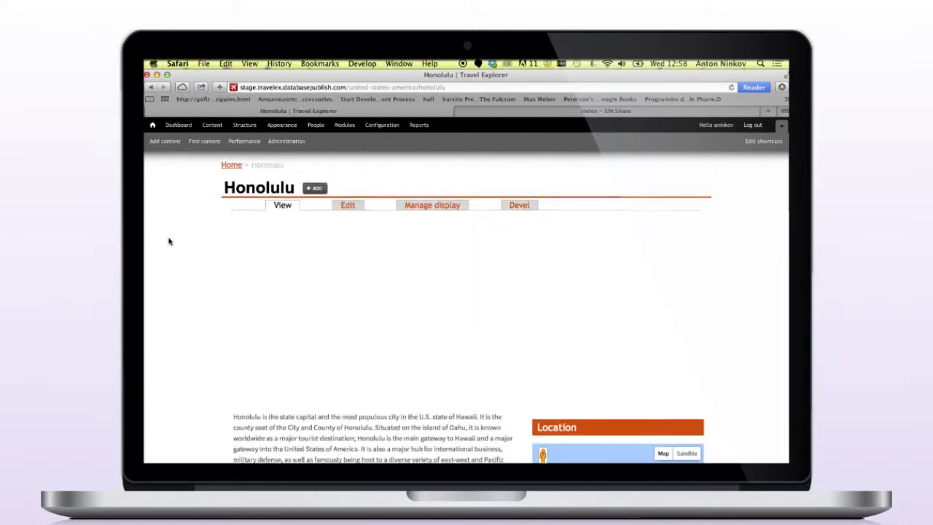
scroll(168, 241, "down", 1)
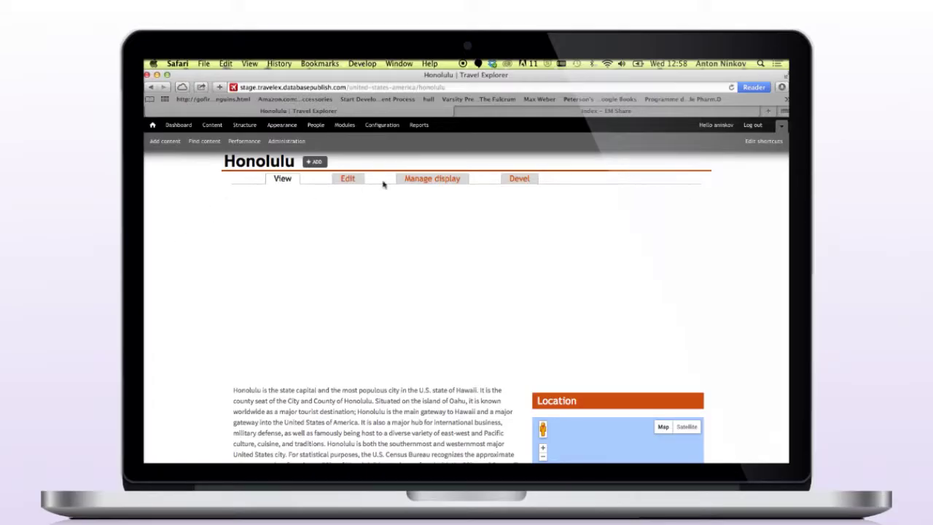
left_click(470, 112)
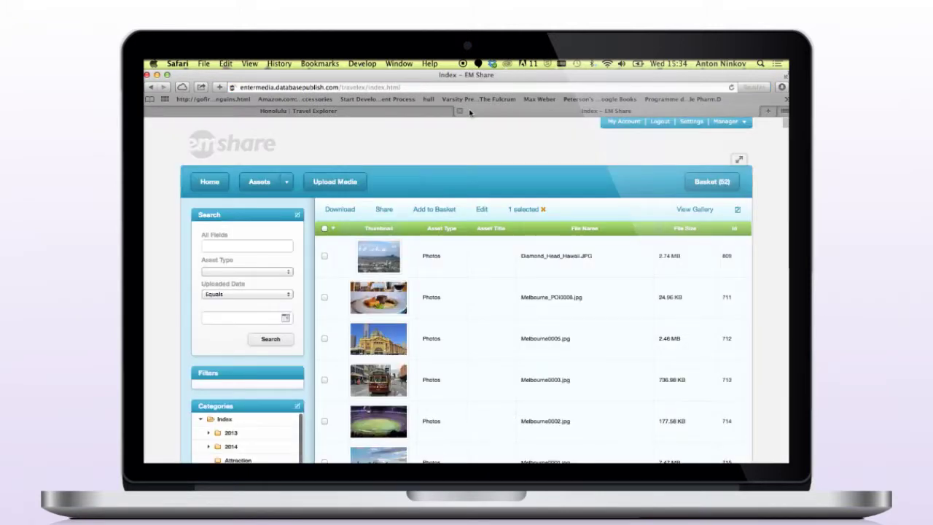
left_click(284, 242)
type("Honolulu")
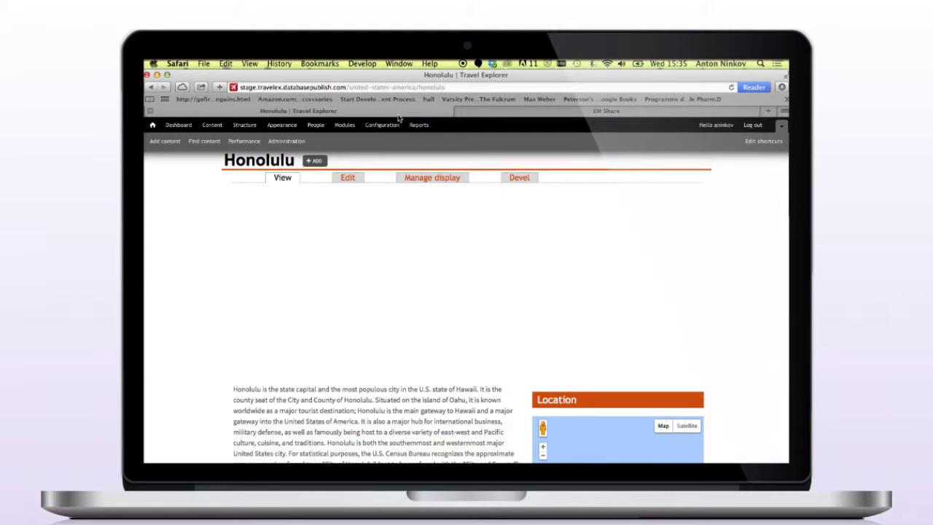
Step: Edit the Honolulu page and search EnterMedia images for the keyword 'Honolulu'
left_click(355, 181)
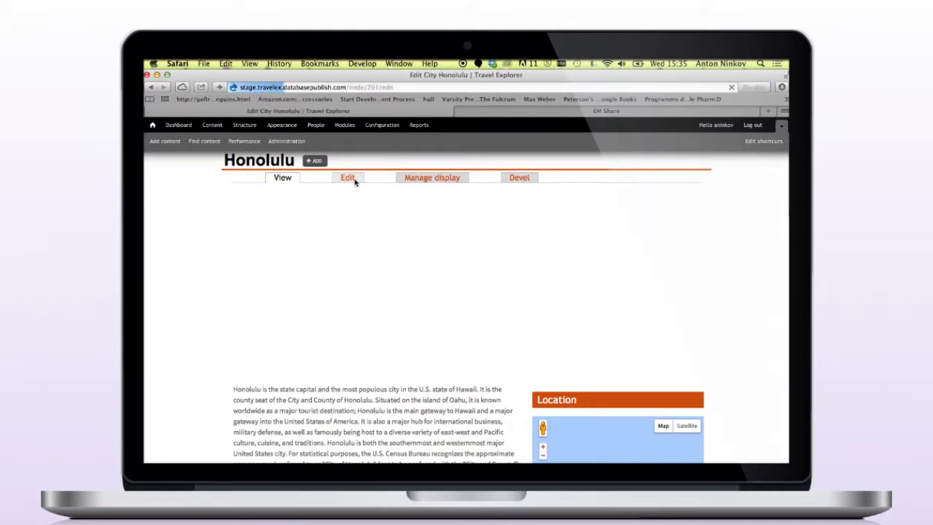
scroll(353, 184, "down", 10)
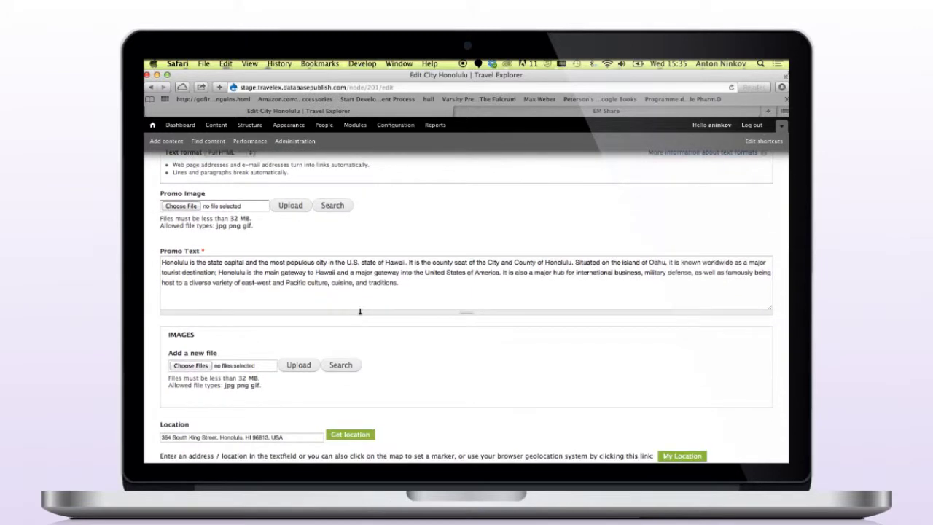
scroll(359, 311, "down", 1)
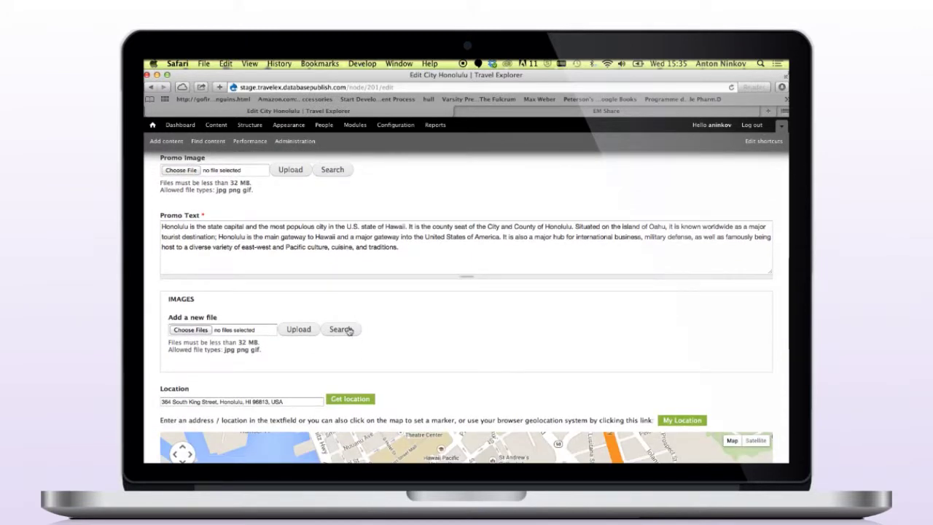
left_click(347, 331)
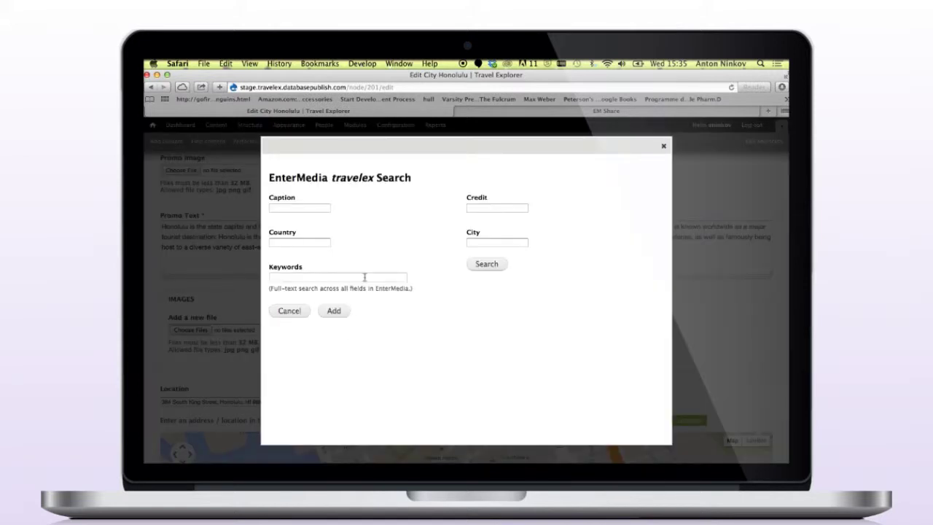
left_click(366, 276)
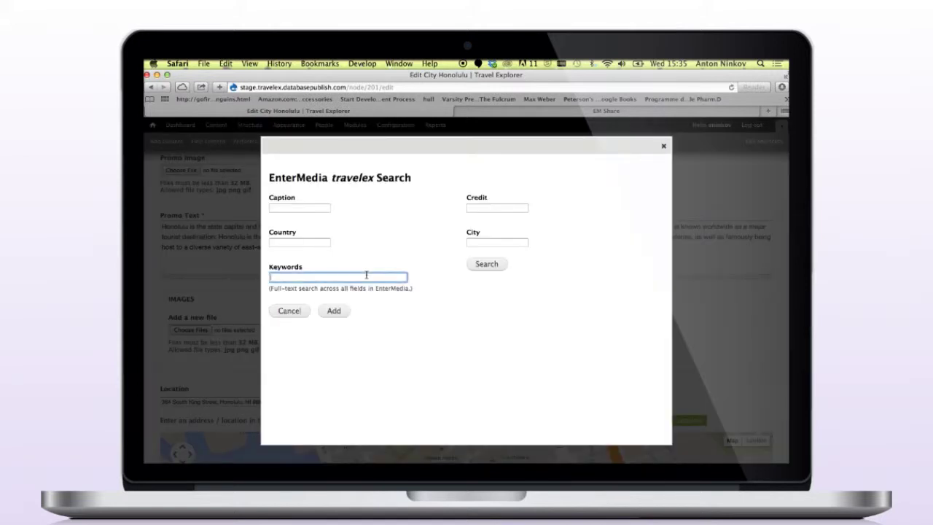
type("Honolulu")
left_click(505, 269)
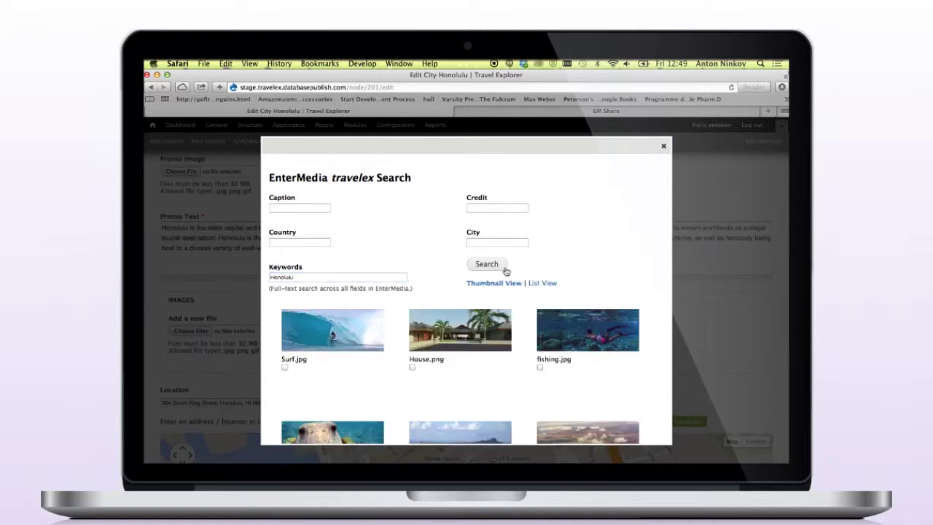
Step: Select Surf.jpg and blowfish.jpg and add them to the Images field
scroll(505, 271, "down", 3)
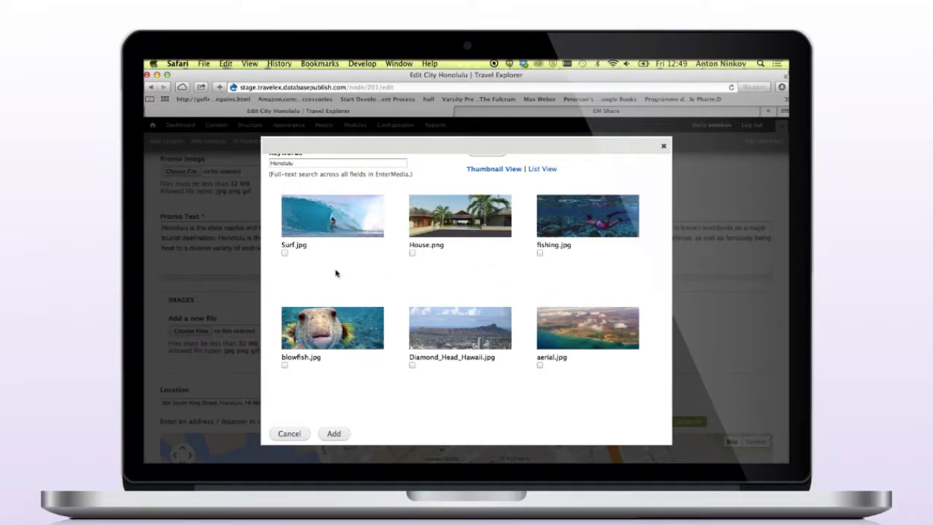
left_click(285, 254)
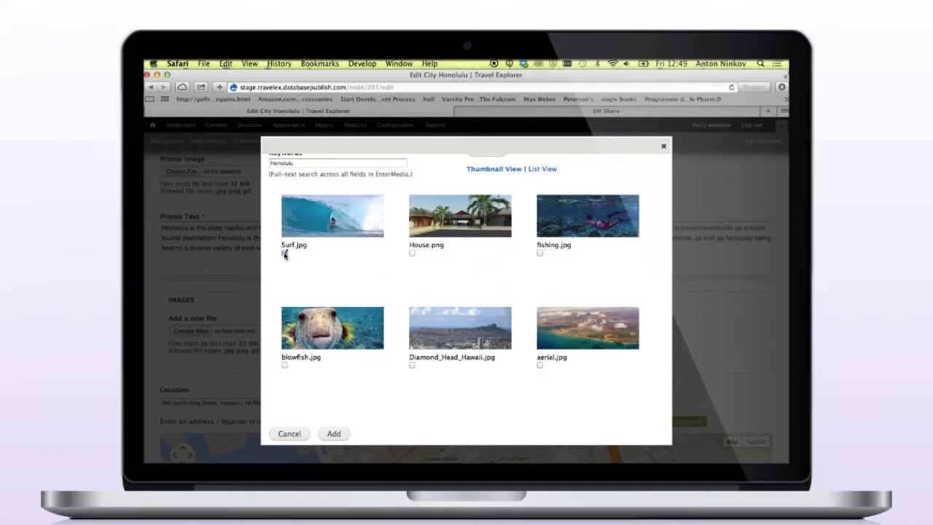
left_click(285, 366)
left_click(334, 433)
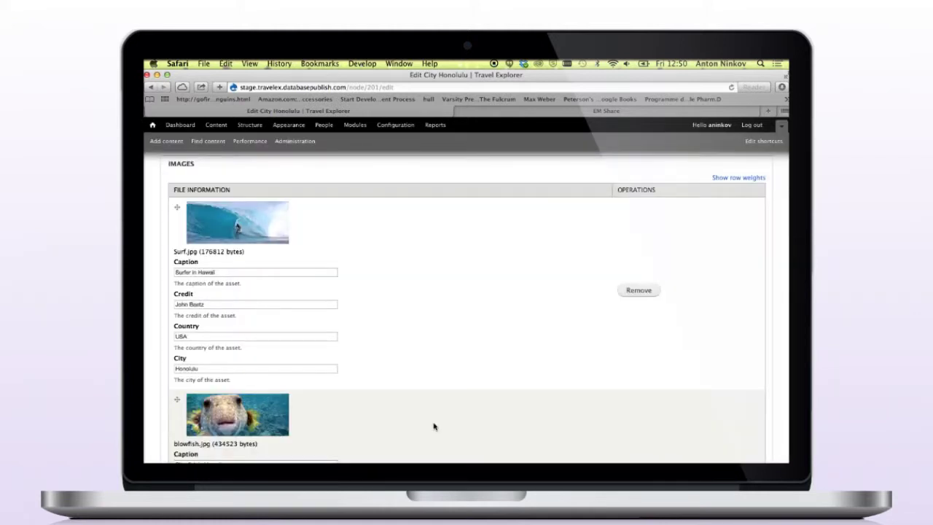
Step: Upload maunakea.jpg from the Desktop into the Images field
scroll(434, 427, "down", 6)
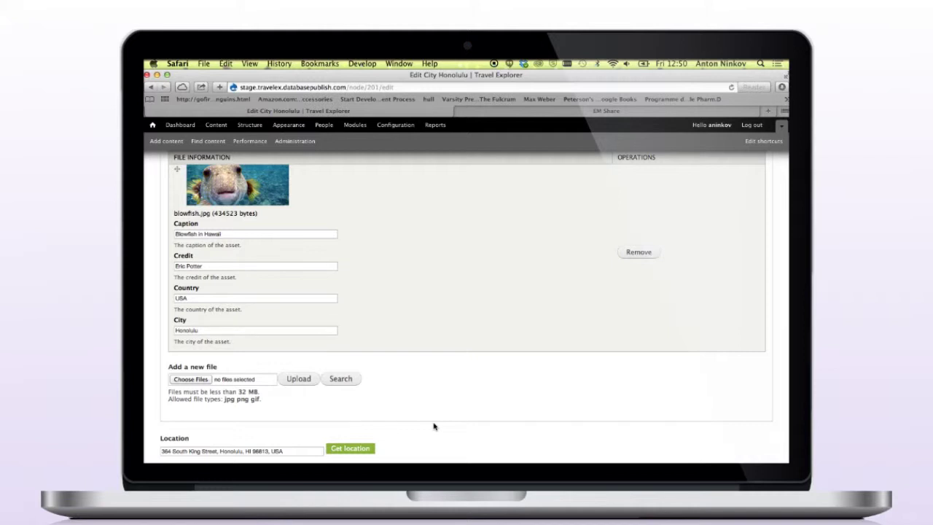
left_click(201, 380)
left_click(461, 167)
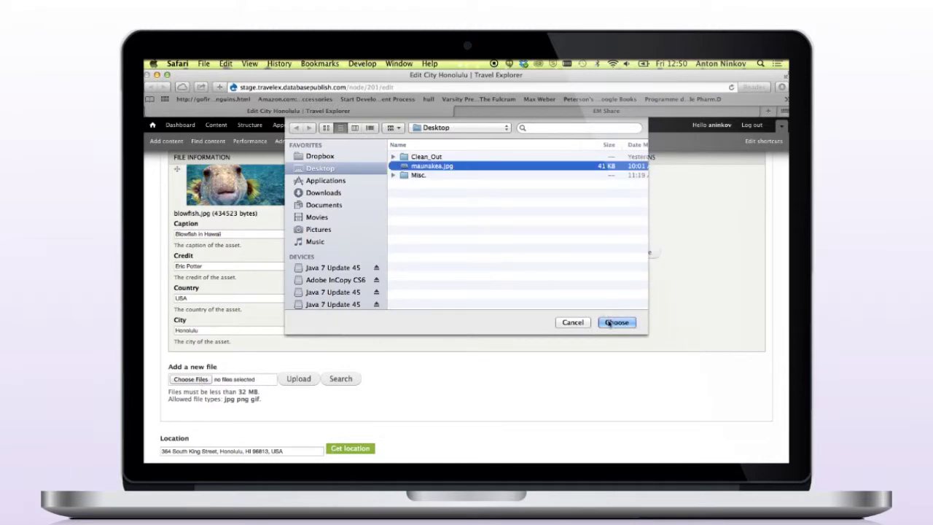
left_click(617, 323)
scroll(552, 344, "down", 3)
left_click(299, 284)
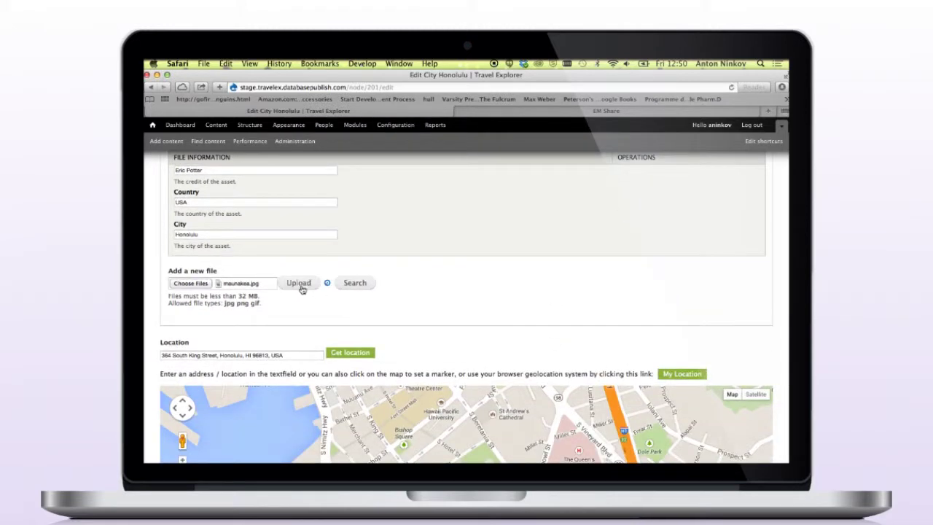
Step: Set caption 'Maunakea Observatory', the photographer credit, country USA and city Honolulu, then save
left_click(328, 313)
type("Maunakea ")
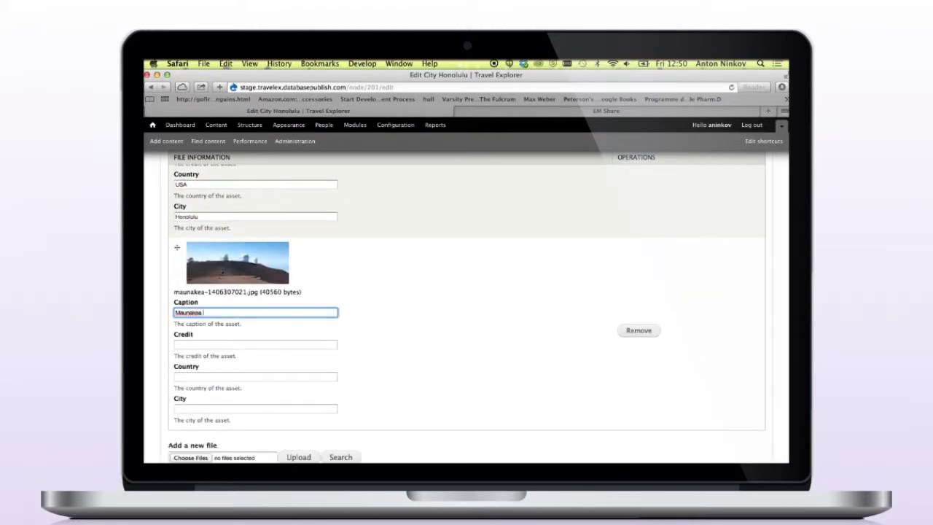
type("Observatory")
key("Tab")
key("Tab")
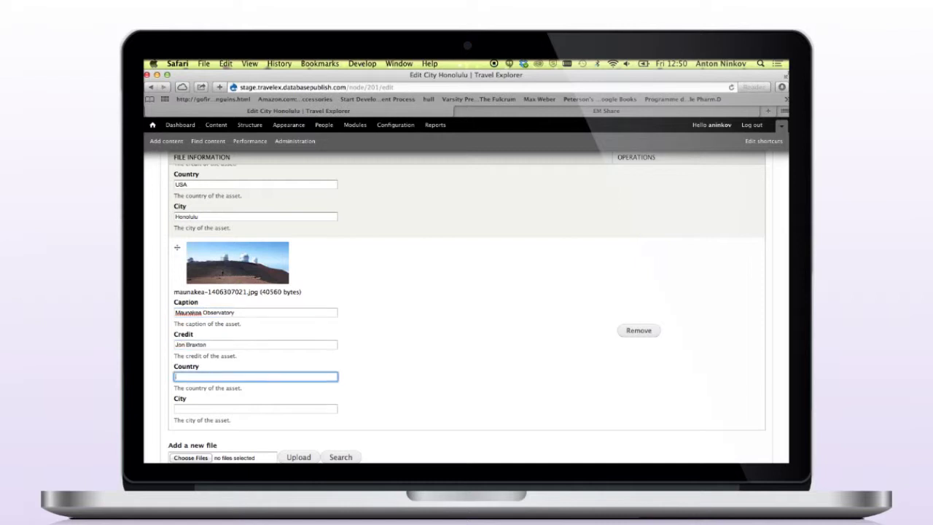
type("USA")
key("Tab")
type("Honolulu")
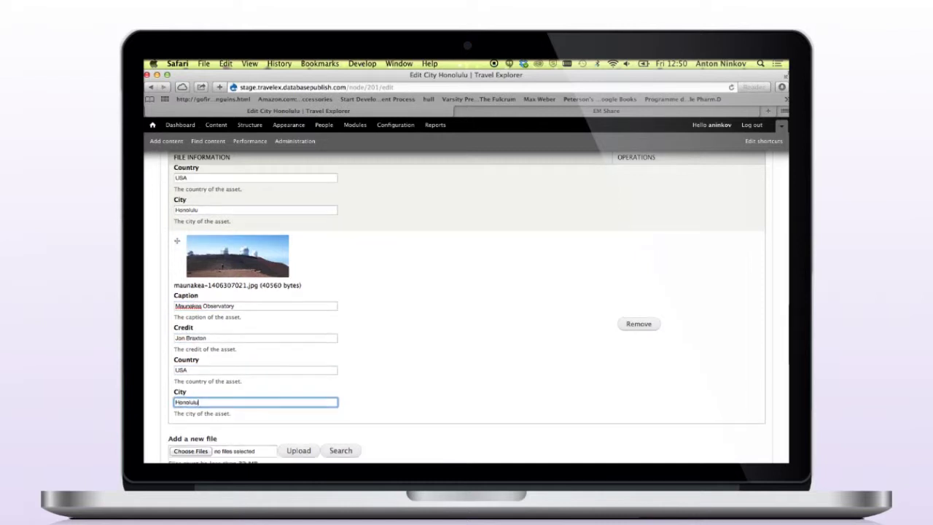
scroll(467, 314, "down", 1)
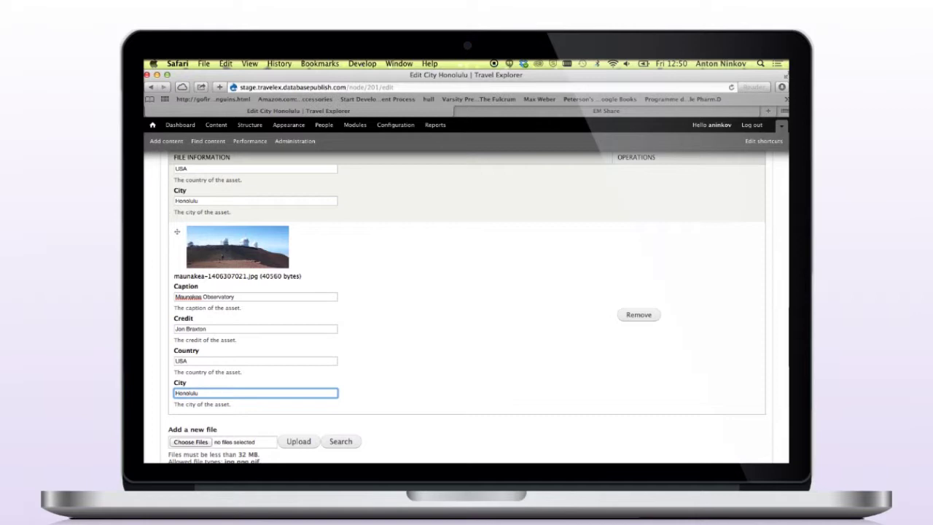
scroll(467, 306, "down", 10)
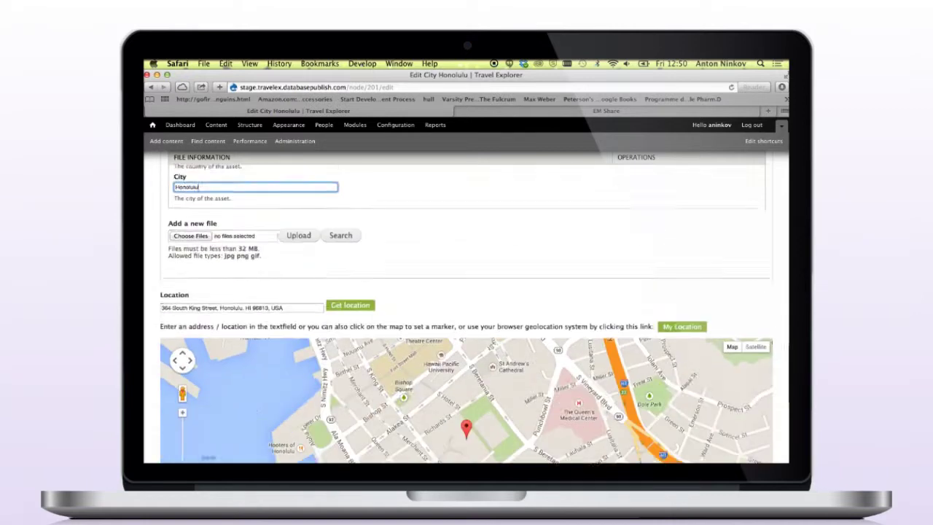
left_click(174, 424)
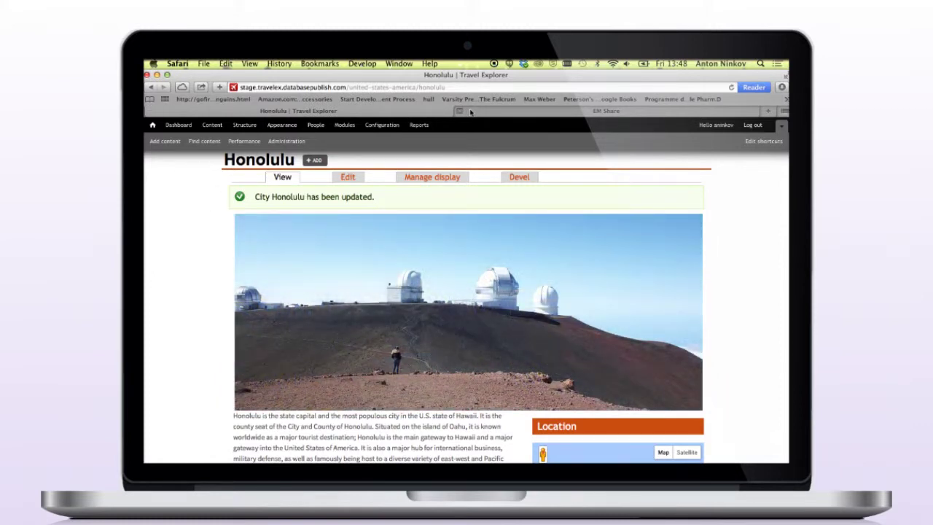
Step: Return to the EM Share asset list
left_click(471, 112)
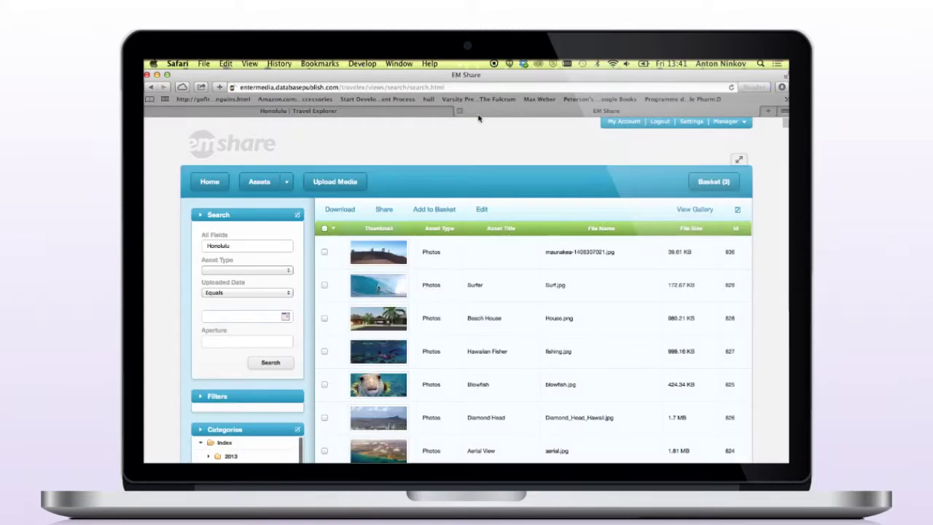
Step: View the maunakea photo's asset details in EM Share
left_click(392, 251)
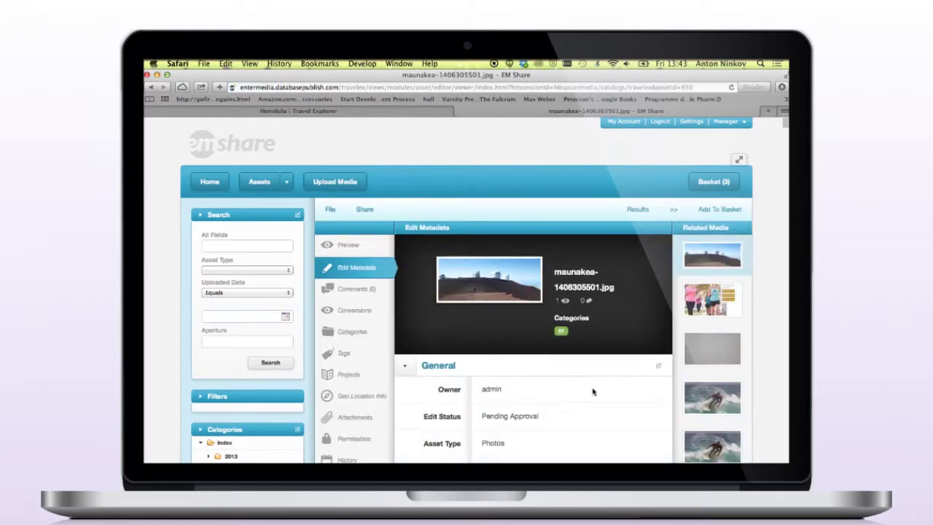
scroll(593, 389, "down", 4)
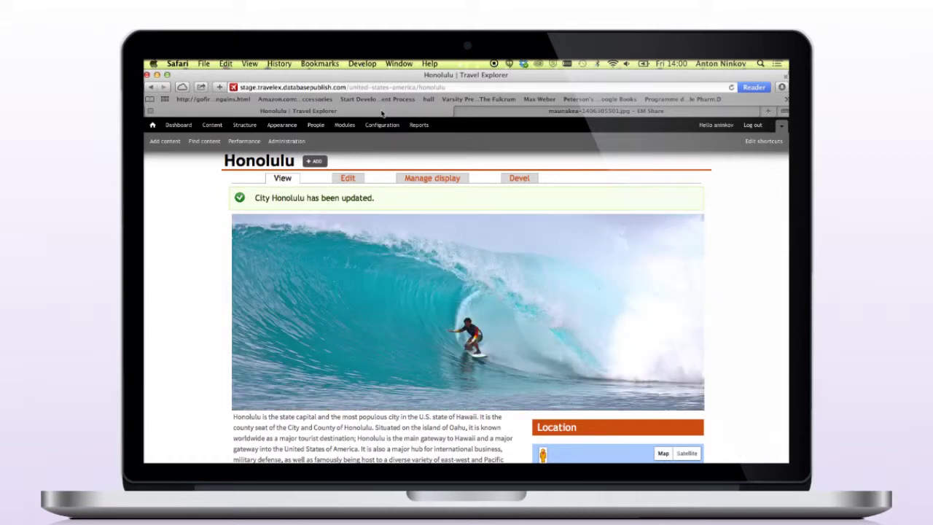
Step: Edit the Honolulu page and open Add EnterMedia Image from the Description editor
left_click(355, 179)
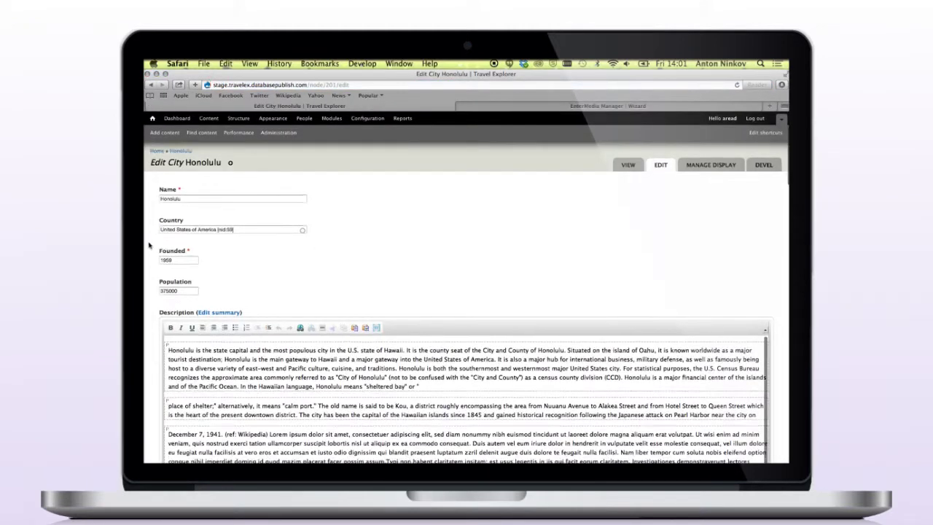
scroll(148, 246, "down", 2)
scroll(149, 246, "down", 2)
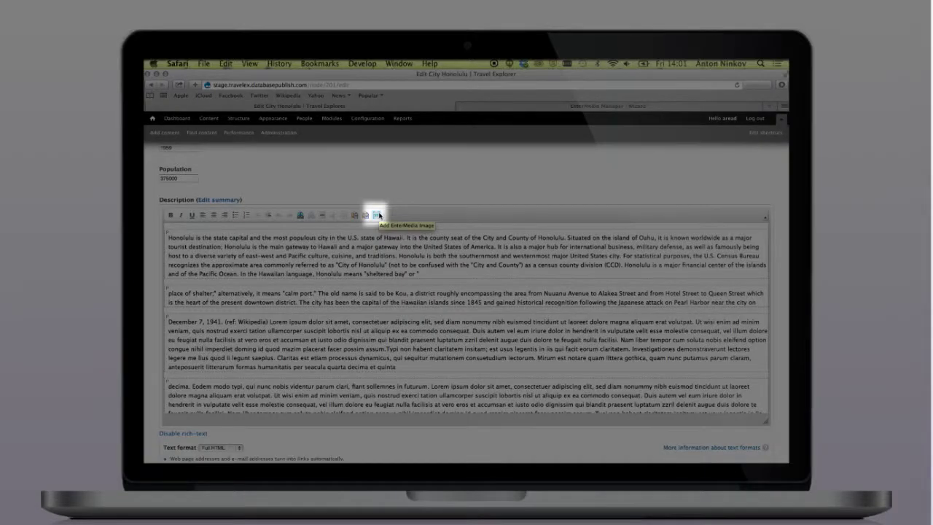
left_click(378, 216)
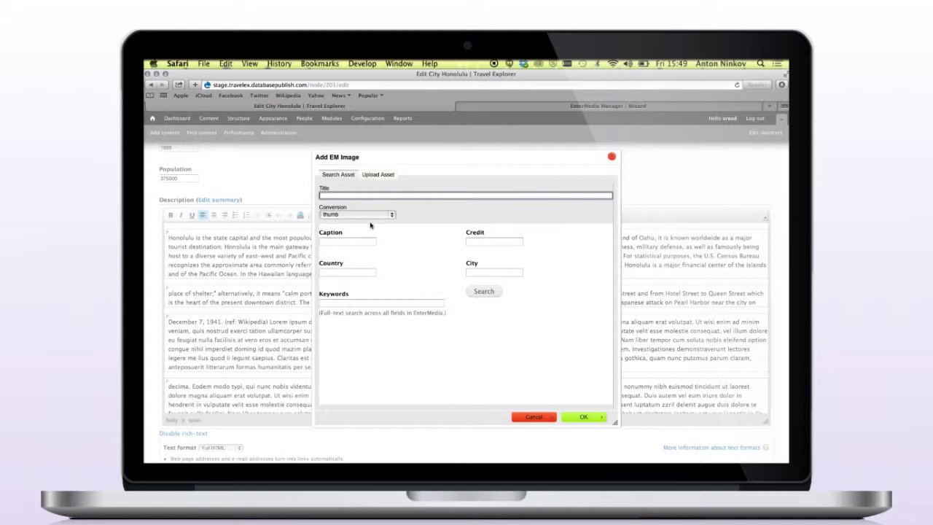
Step: Search EnterMedia for 'promo' and insert promoimage-1406317610.jpg into the description
left_click(360, 302)
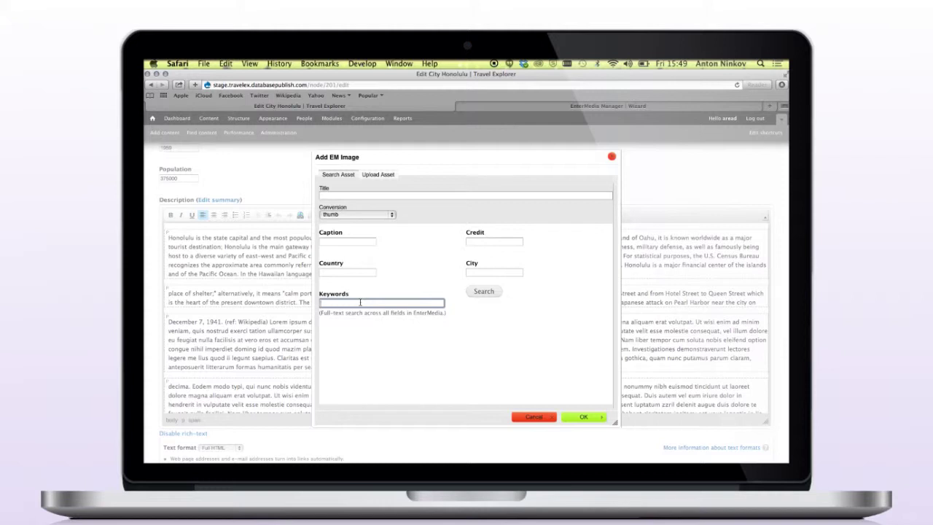
type("promo")
left_click(485, 291)
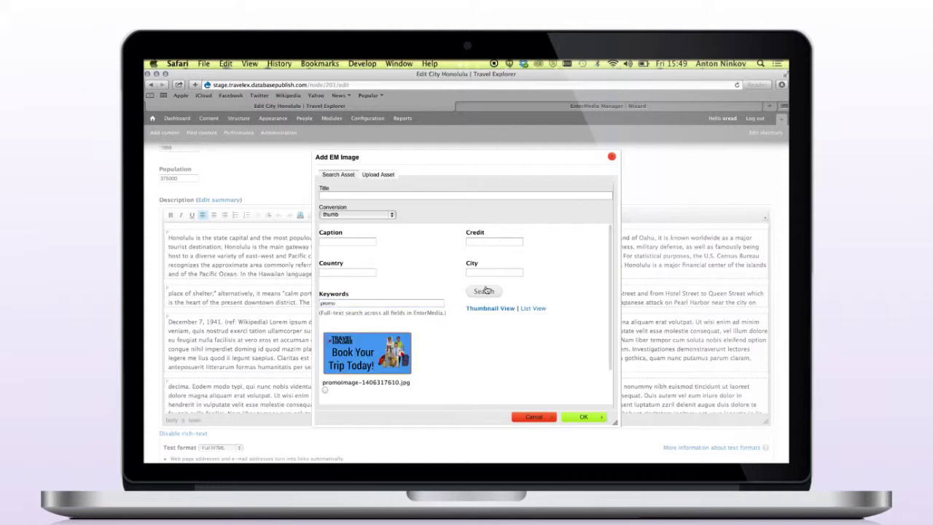
left_click(325, 392)
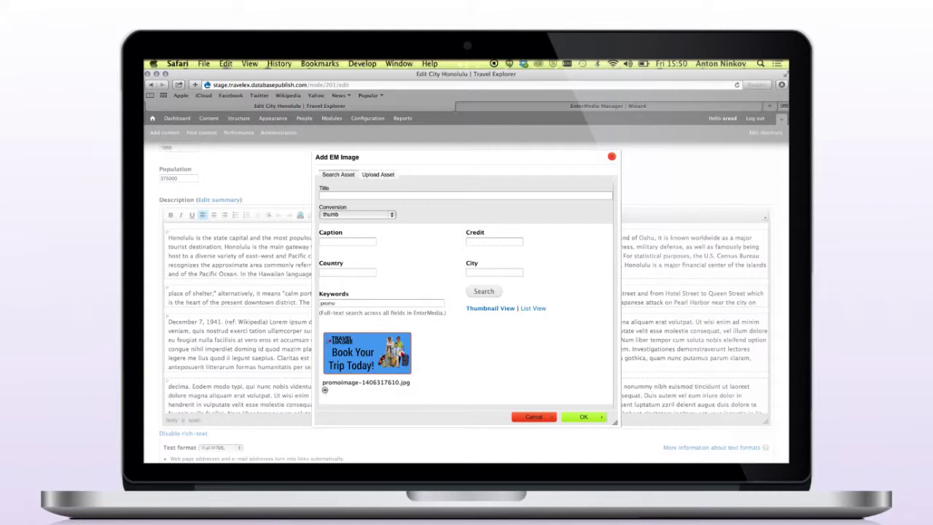
left_click(586, 417)
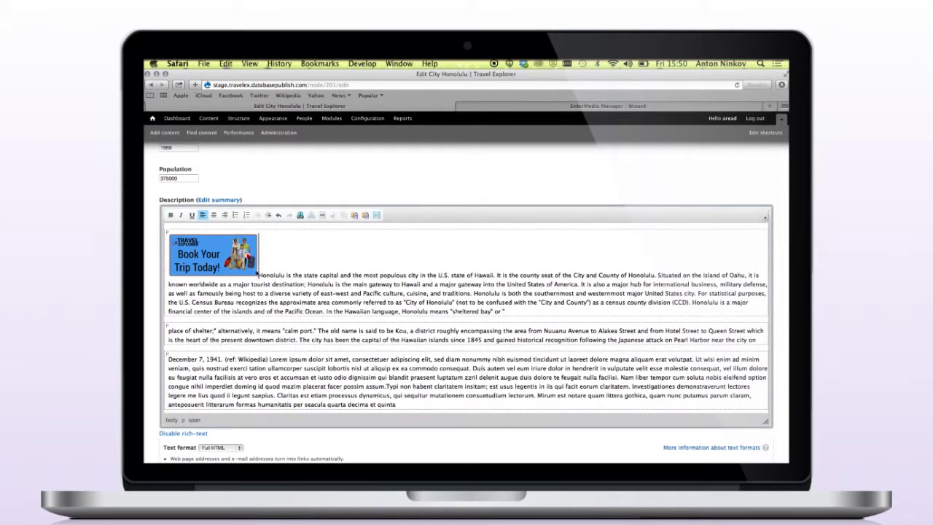
Step: Give the promo image HSpace 5 and left alignment, then save the Honolulu page
double_click(242, 267)
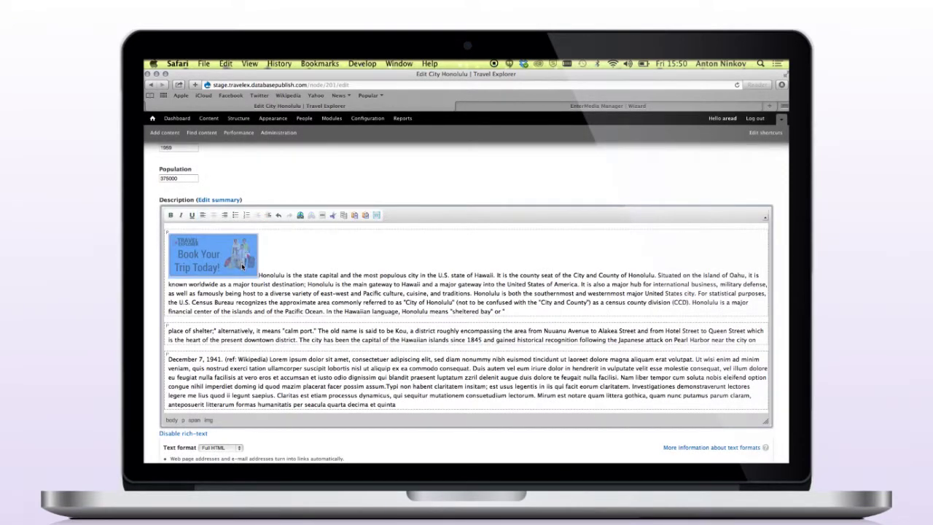
left_click(385, 319)
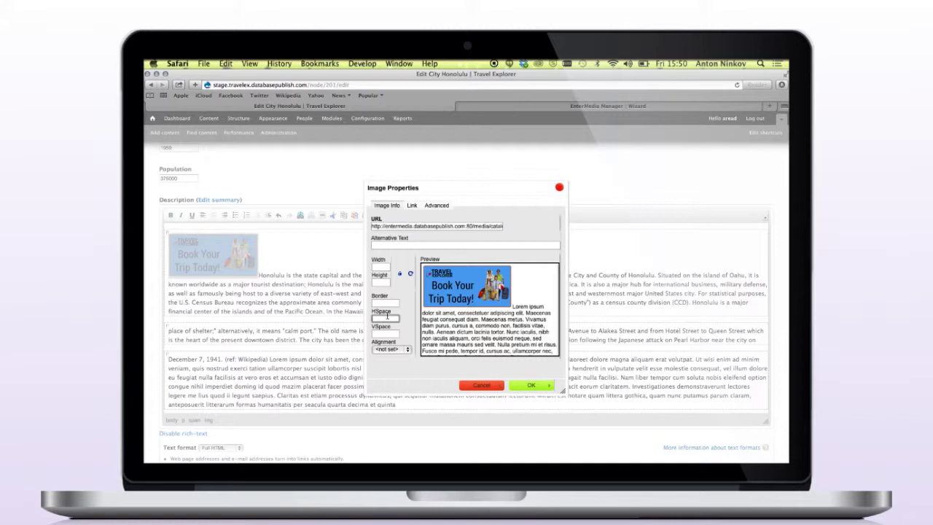
type("5")
left_click(398, 350)
left_click(381, 359)
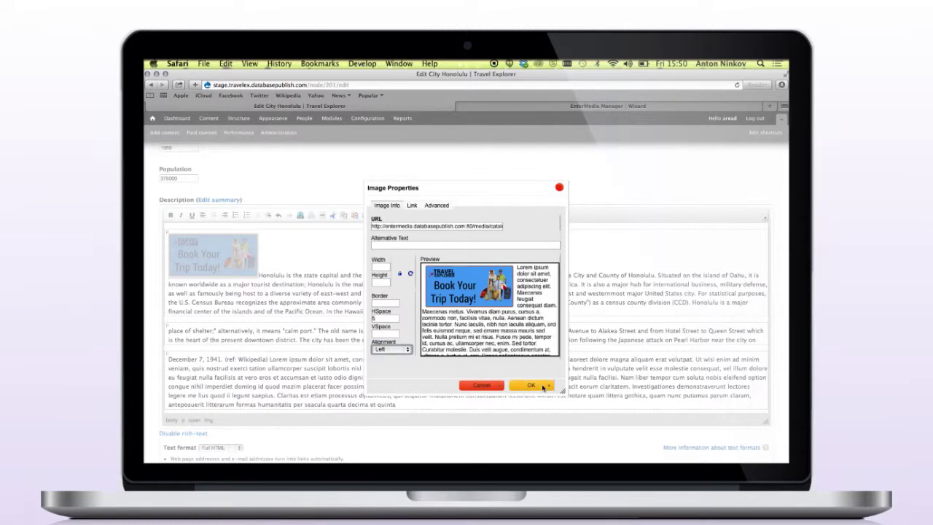
left_click(532, 385)
scroll(359, 274, "down", 20)
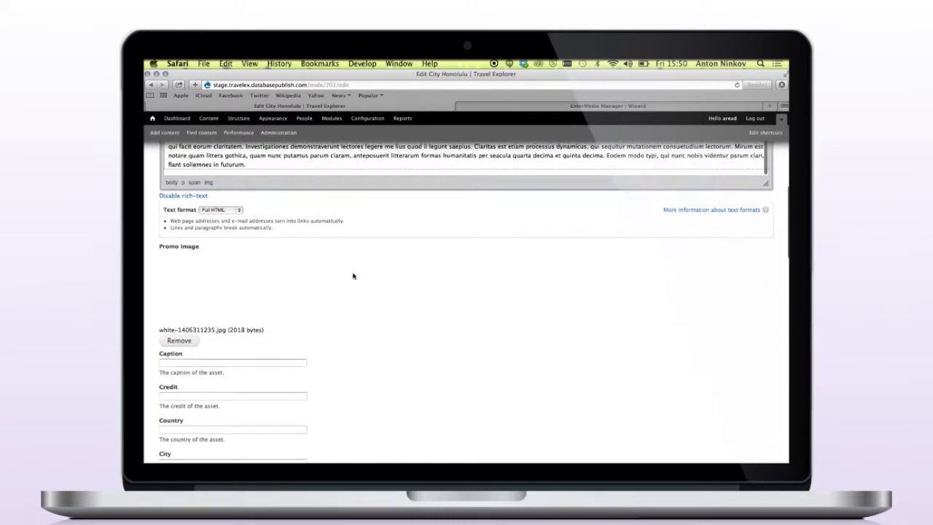
scroll(181, 450, "down", 3)
left_click(177, 426)
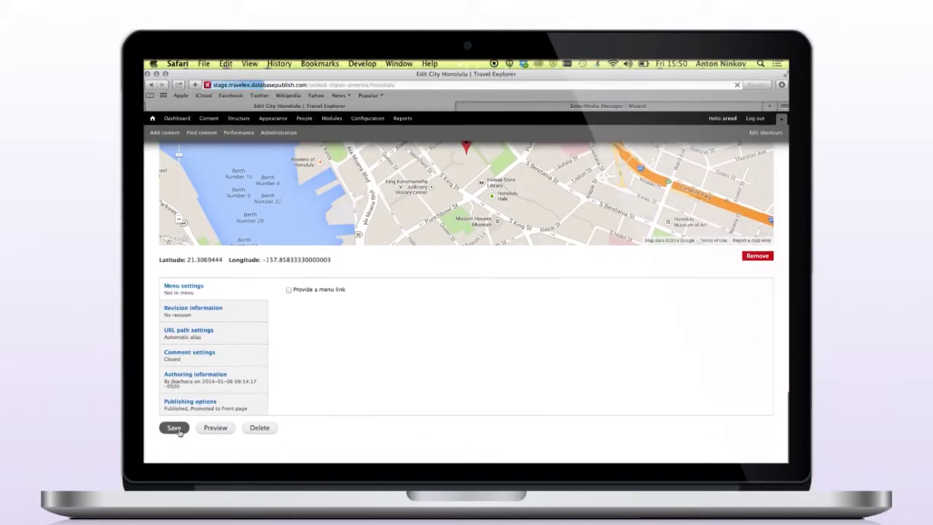